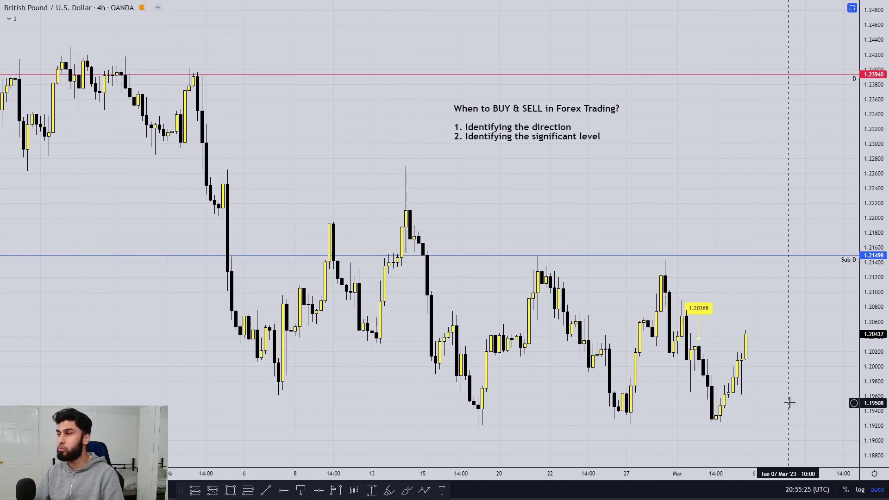
# - Nudge the 'When to BUY & SELL in Forex Trading?' note slightly left and higher above the candles
pyautogui.click(535, 130)
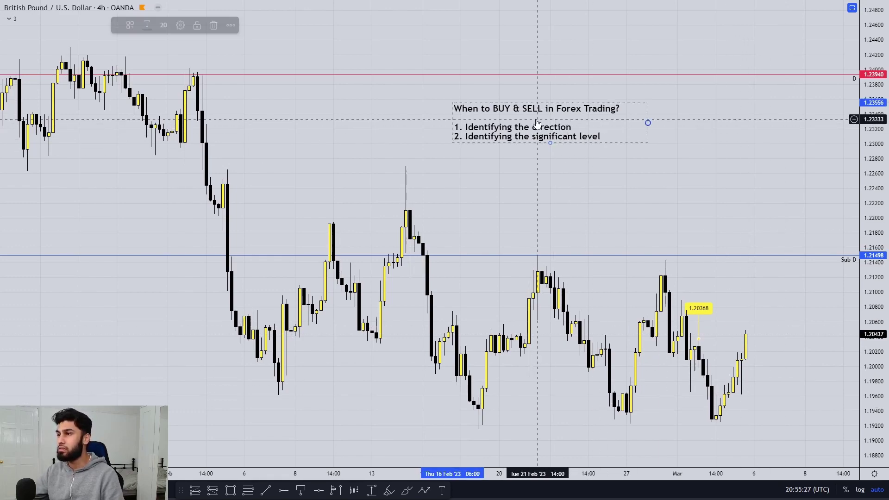
pyautogui.moveTo(535, 129); pyautogui.dragTo(504, 130)
pyautogui.click(587, 182)
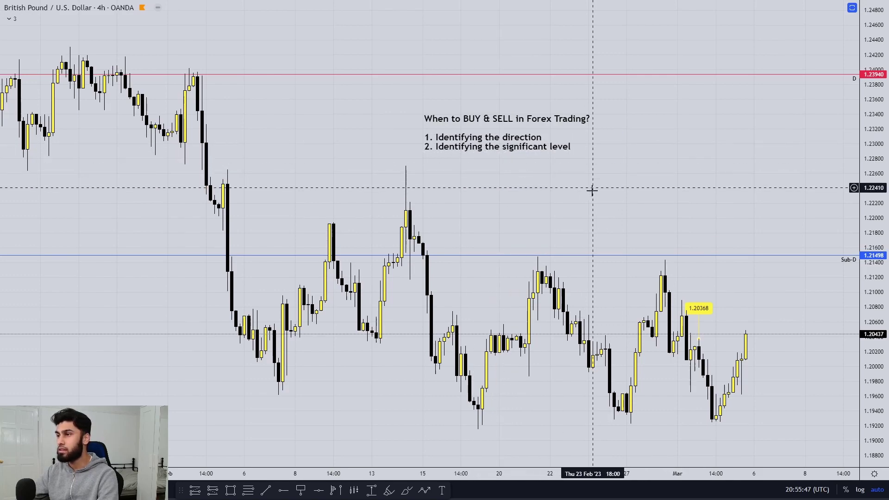
pyautogui.moveTo(616, 133); pyautogui.dragTo(631, 119)
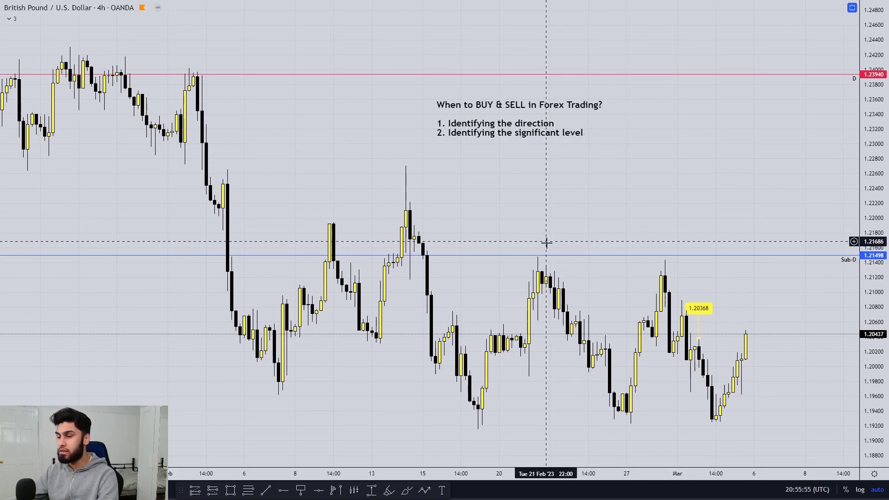
# - Brush a pink circle around the mid-February high, deleting a stray circle at the Feb 19 low
pyautogui.click(410, 493)
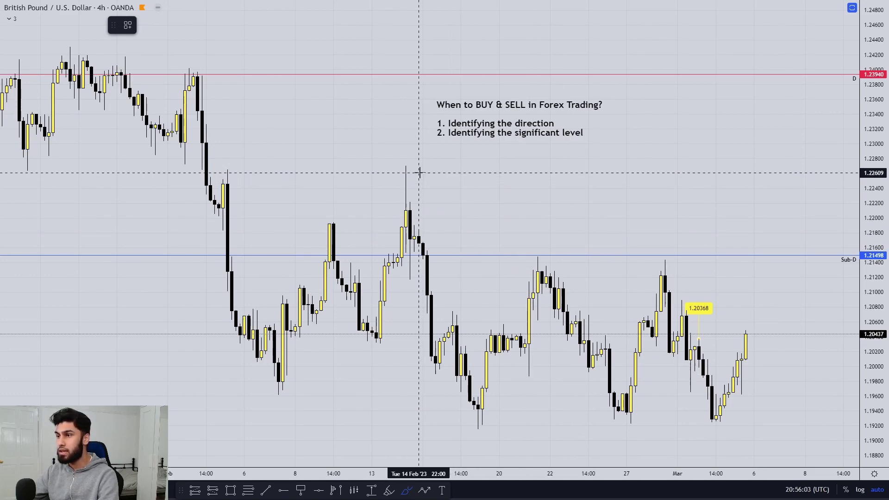
pyautogui.moveTo(418, 163)
pyautogui.mouseDown()
pyautogui.moveTo(391, 166)
pyautogui.moveTo(419, 178)
pyautogui.mouseUp()
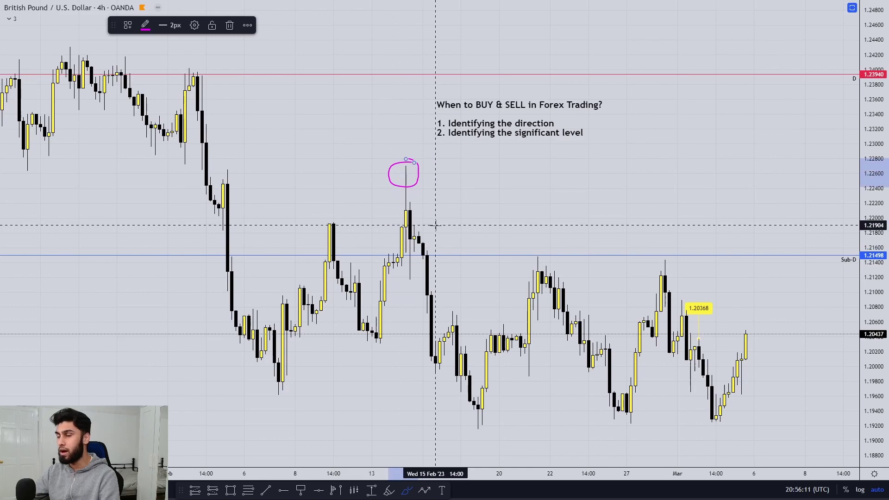
pyautogui.moveTo(484, 408); pyautogui.dragTo(494, 410)
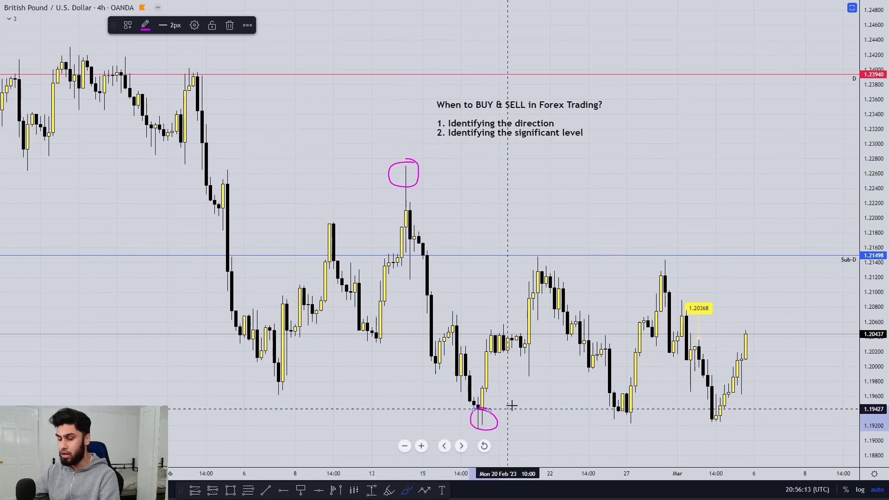
pyautogui.press('Delete')
# - Sketch brush lines along the peak and lows plus a late-January circle, then undo them
pyautogui.moveTo(281, 212); pyautogui.dragTo(661, 223)
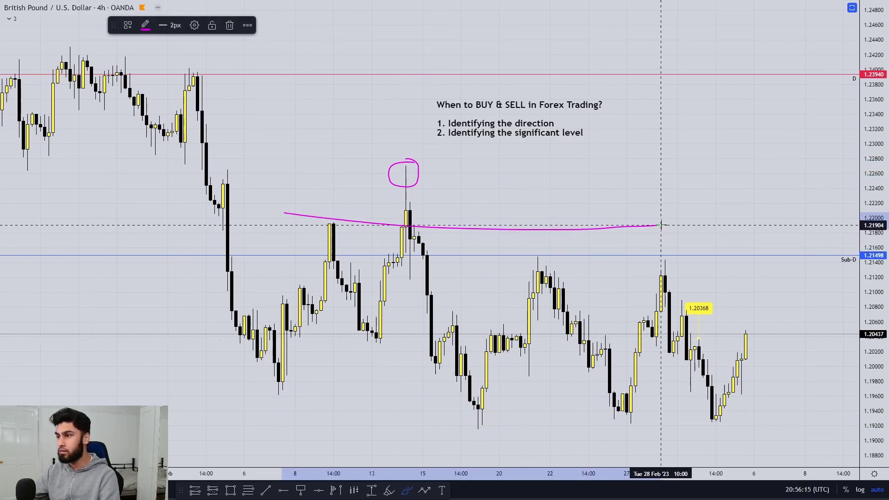
pyautogui.moveTo(263, 377); pyautogui.dragTo(760, 377)
pyautogui.scroll(-2, 539, 286)
pyautogui.scroll(-1, 538, 287)
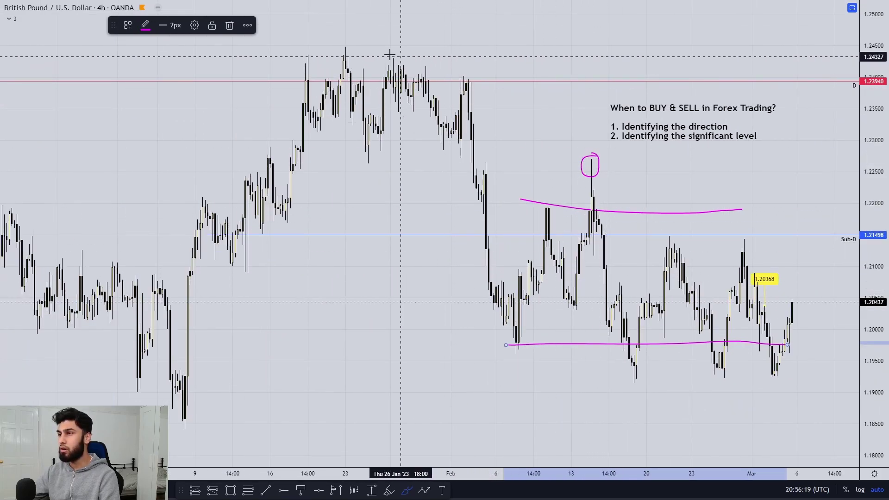
pyautogui.moveTo(353, 44)
pyautogui.mouseDown()
pyautogui.moveTo(336, 50)
pyautogui.moveTo(353, 44)
pyautogui.mouseUp()
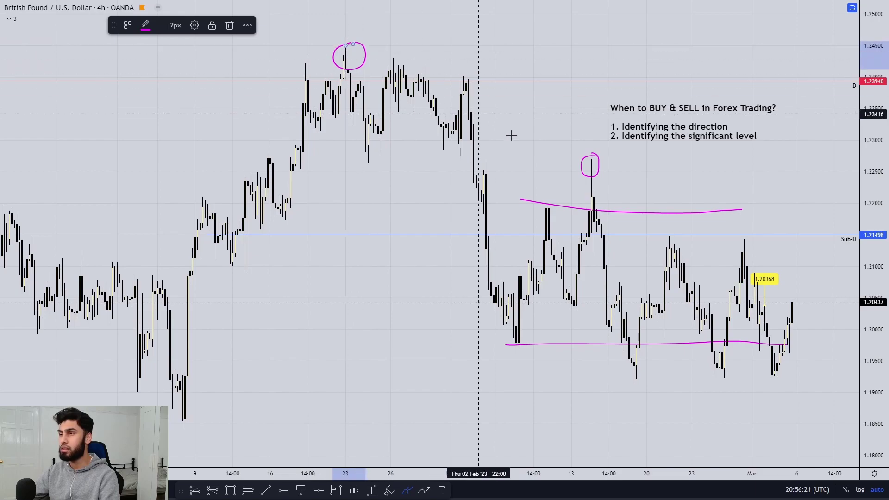
pyautogui.hotkey('ctrl', 'z')
pyautogui.hotkey('ctrl', 'z')
pyautogui.hotkey('ctrl', 'z')
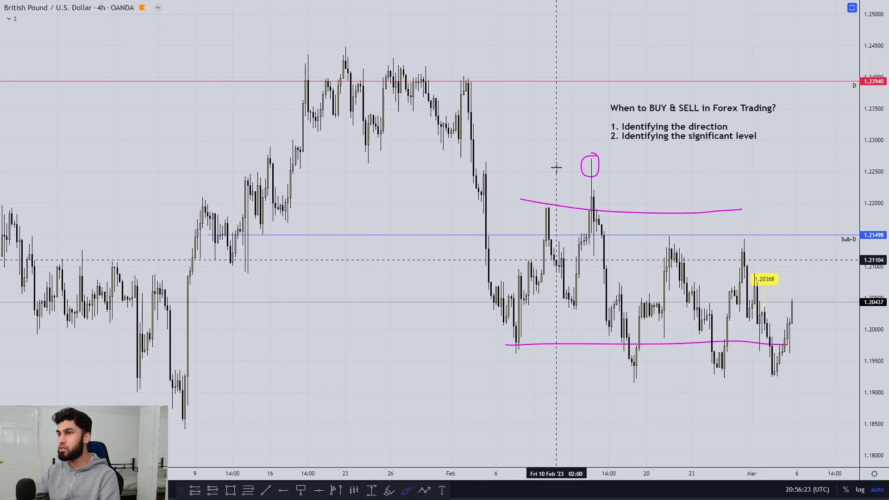
pyautogui.scroll(2, 539, 212)
# - Brush lines at 1.215 and 1.197 and undo them, then mark the 1.194 low and swing highs and lows
pyautogui.scroll(1, 540, 212)
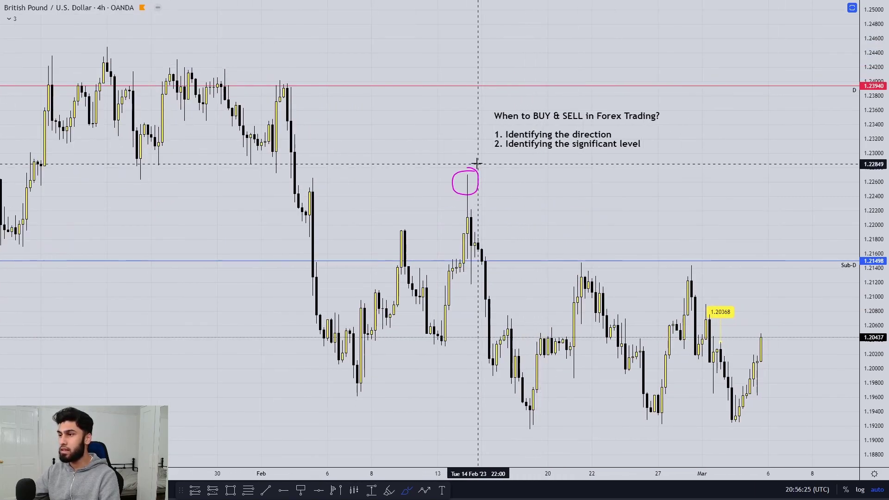
pyautogui.moveTo(315, 256); pyautogui.dragTo(711, 255)
pyautogui.moveTo(330, 390); pyautogui.dragTo(574, 392)
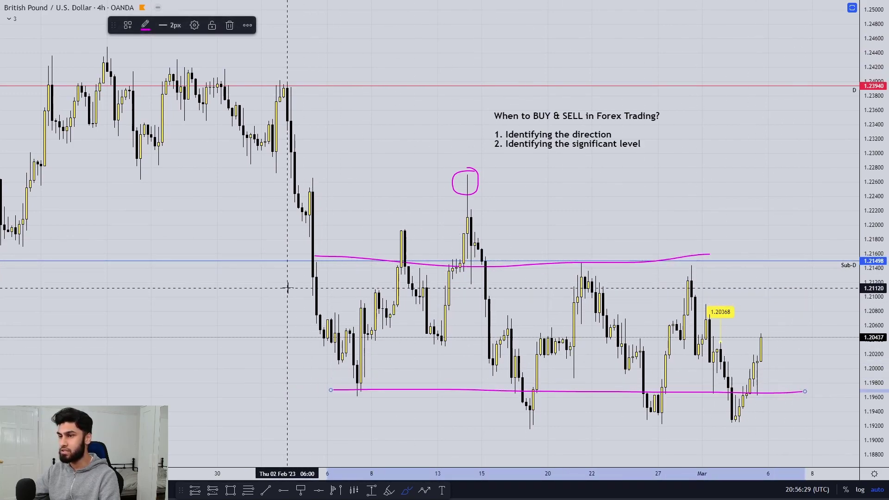
pyautogui.hotkey('ctrl', 'z')
pyautogui.hotkey('ctrl', 'z')
pyautogui.hotkey('ctrl', 'z')
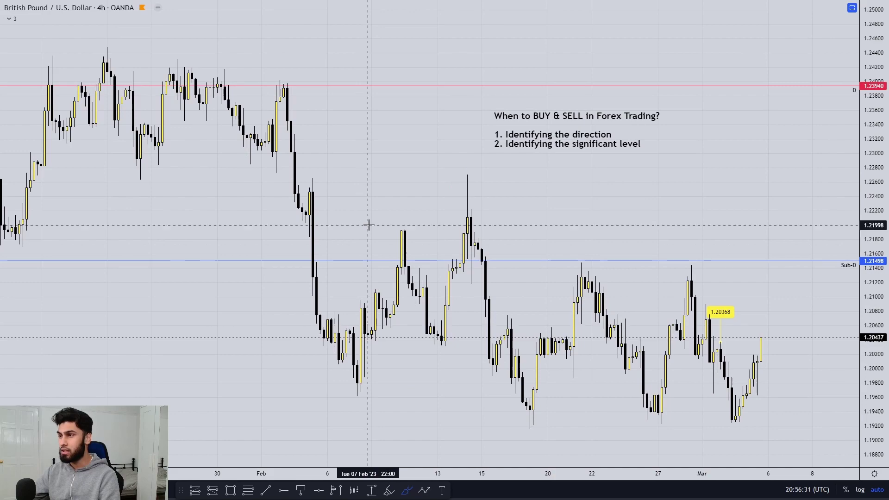
pyautogui.moveTo(524, 392)
pyautogui.mouseDown()
pyautogui.moveTo(528, 423)
pyautogui.moveTo(549, 405)
pyautogui.moveTo(530, 392)
pyautogui.mouseUp()
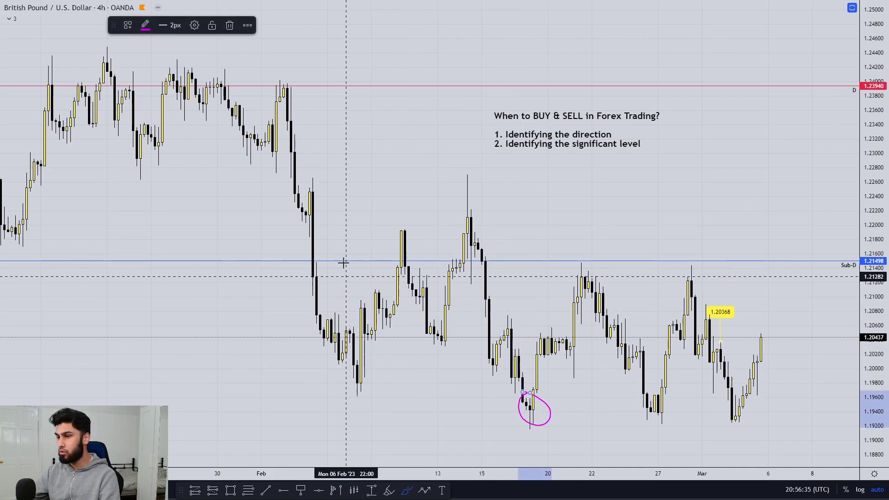
pyautogui.moveTo(313, 236); pyautogui.dragTo(518, 229)
pyautogui.moveTo(327, 374); pyautogui.dragTo(636, 379)
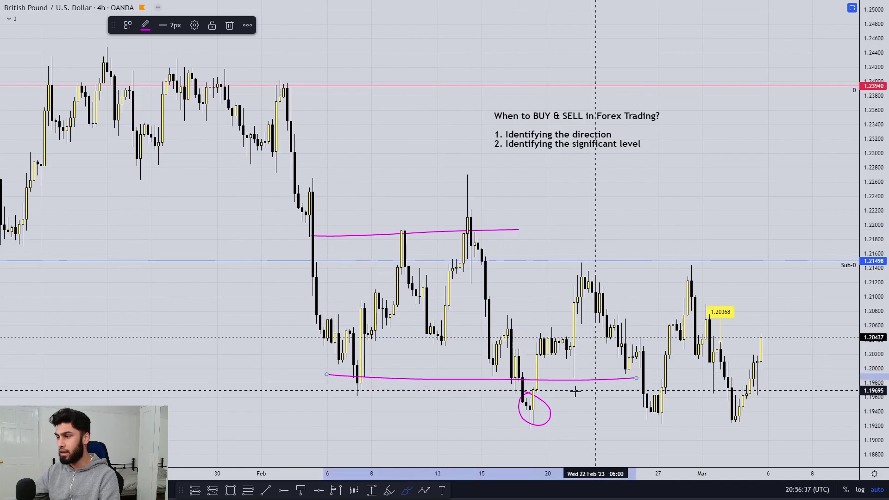
# - Circle the early-January low and add another stroke, then undo every pink brush mark
pyautogui.scroll(-3, 540, 408)
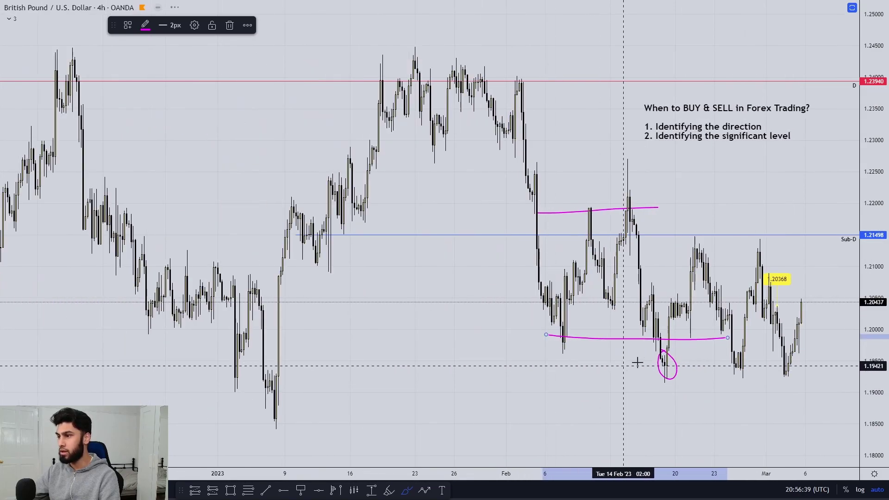
pyautogui.scroll(-2, 510, 370)
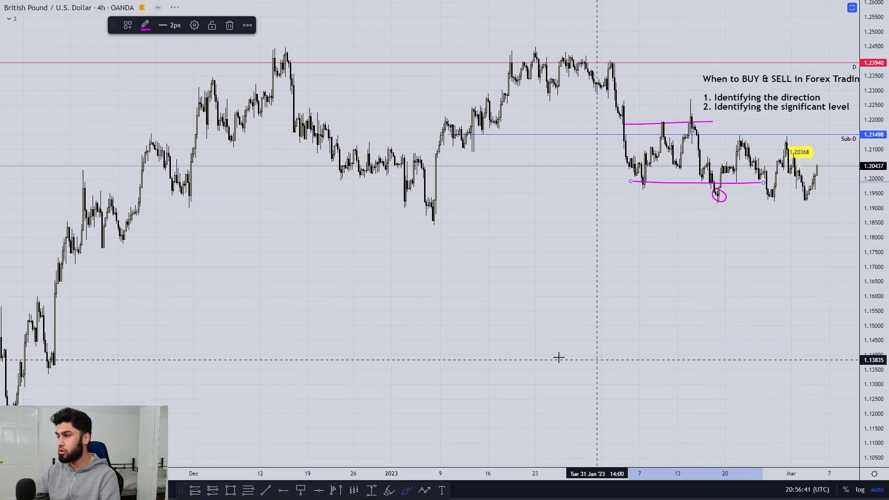
pyautogui.moveTo(440, 205)
pyautogui.mouseDown()
pyautogui.moveTo(424, 209)
pyautogui.moveTo(438, 204)
pyautogui.mouseUp()
pyautogui.scroll(-2, 520, 258)
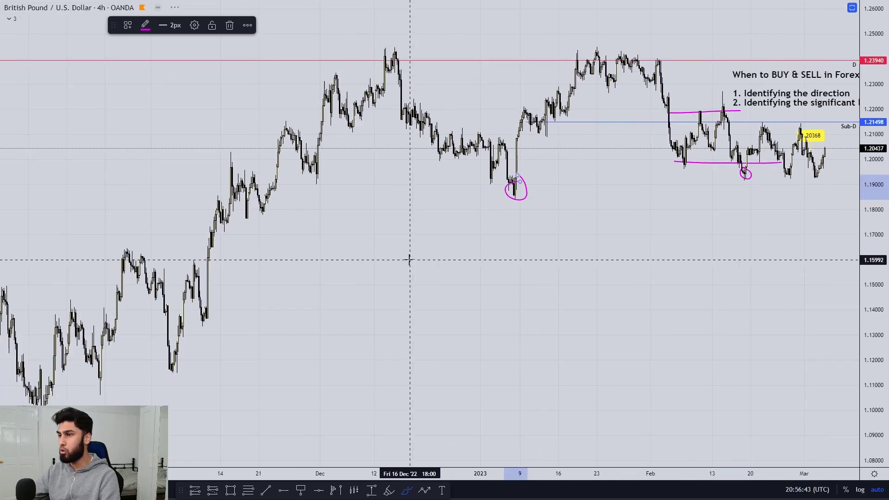
pyautogui.moveTo(202, 303); pyautogui.dragTo(193, 315)
pyautogui.hotkey('ctrl', 'z')
pyautogui.hotkey('ctrl', 'z')
pyautogui.hotkey('ctrl', 'z')
pyautogui.hotkey('ctrl', 'z')
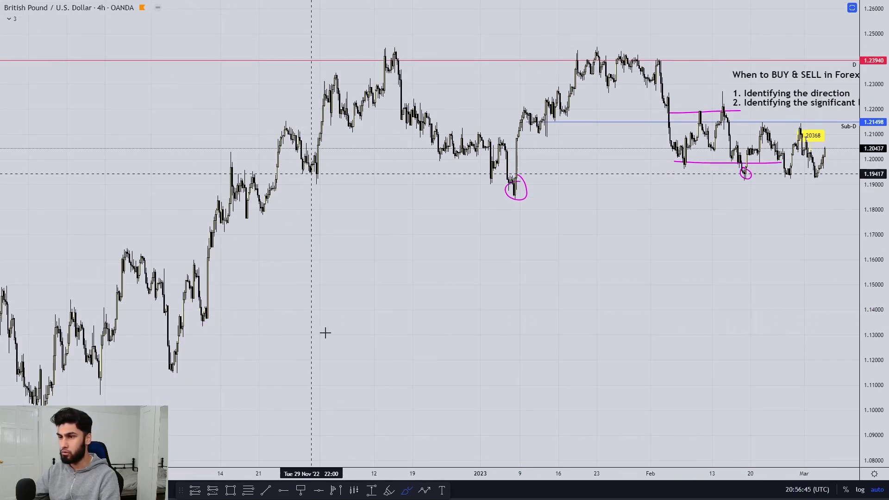
pyautogui.scroll(5, 585, 223)
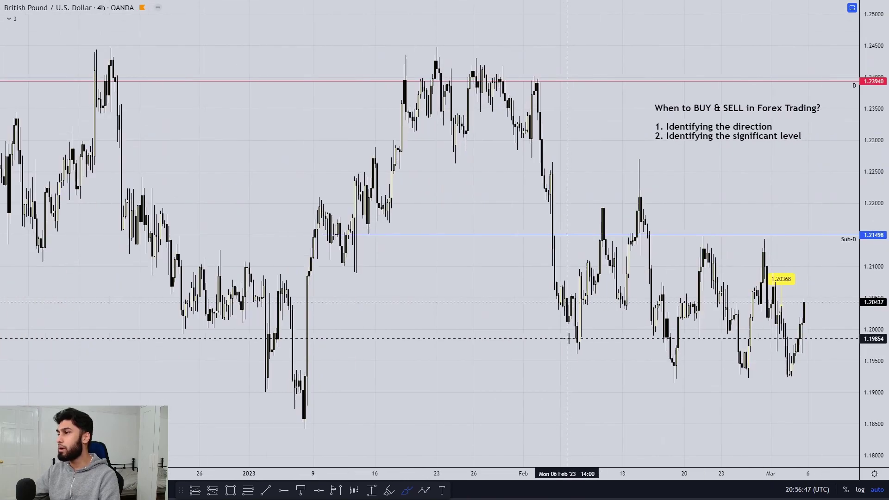
pyautogui.scroll(3, 597, 188)
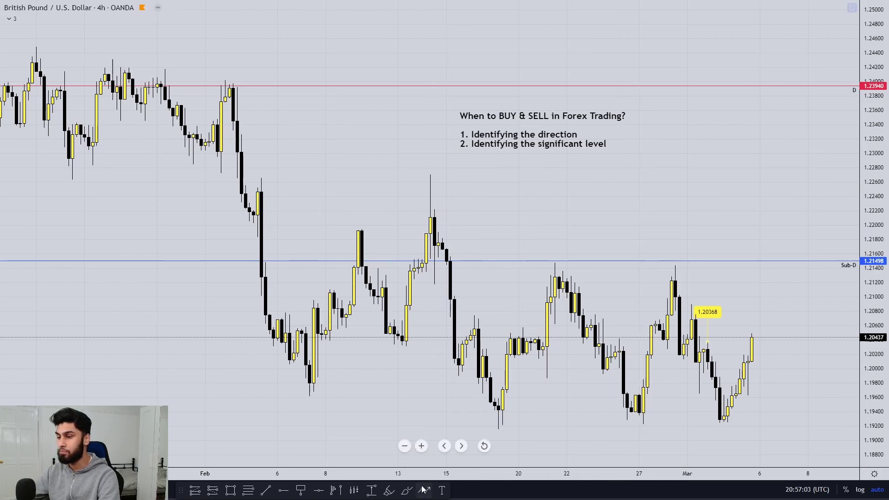
# - Brush pink arcs over the late-January top, the lower high near 1.225 and the trough near 1.200
pyautogui.click(408, 491)
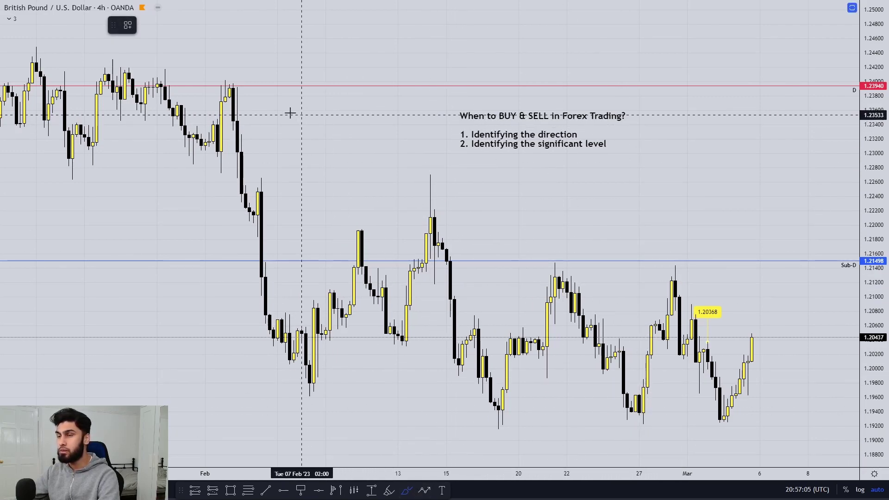
pyautogui.moveTo(206, 106)
pyautogui.mouseDown()
pyautogui.moveTo(230, 85)
pyautogui.moveTo(254, 97)
pyautogui.mouseUp()
pyautogui.moveTo(233, 197); pyautogui.dragTo(274, 189)
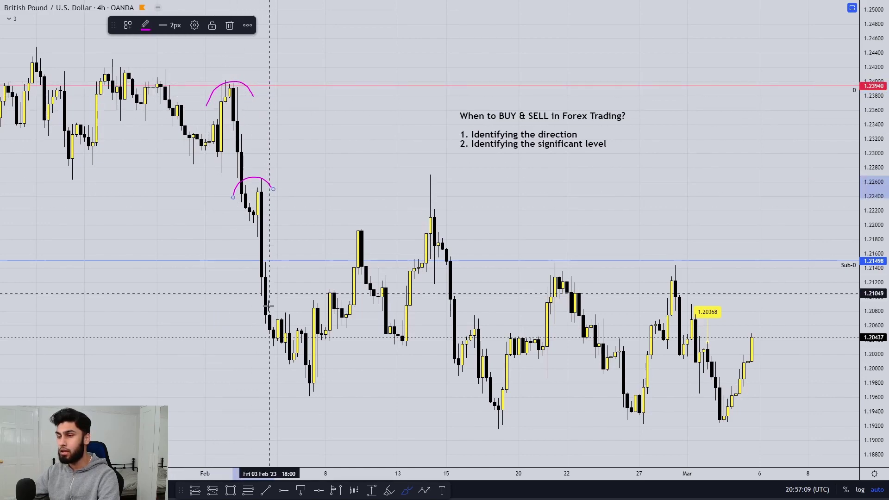
pyautogui.moveTo(267, 360); pyautogui.dragTo(310, 361)
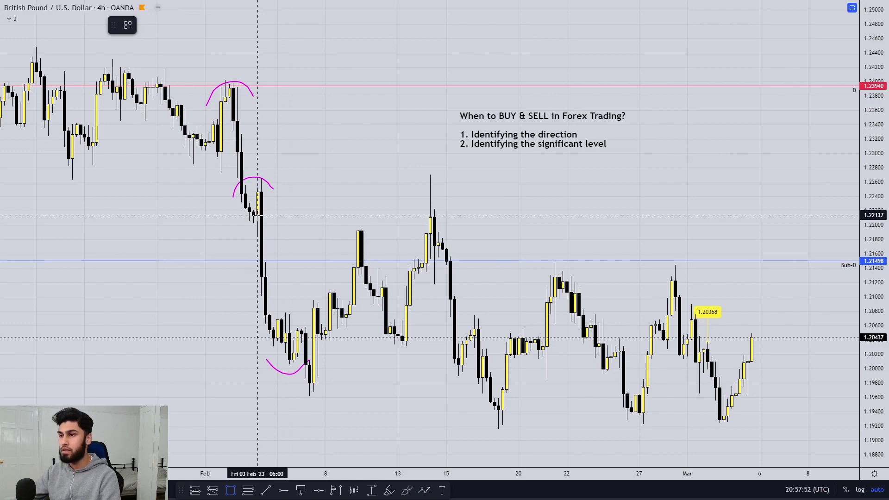
# - Draw a grey zone rectangle from the lower high near 1.2230 to mid-February
pyautogui.click(258, 191)
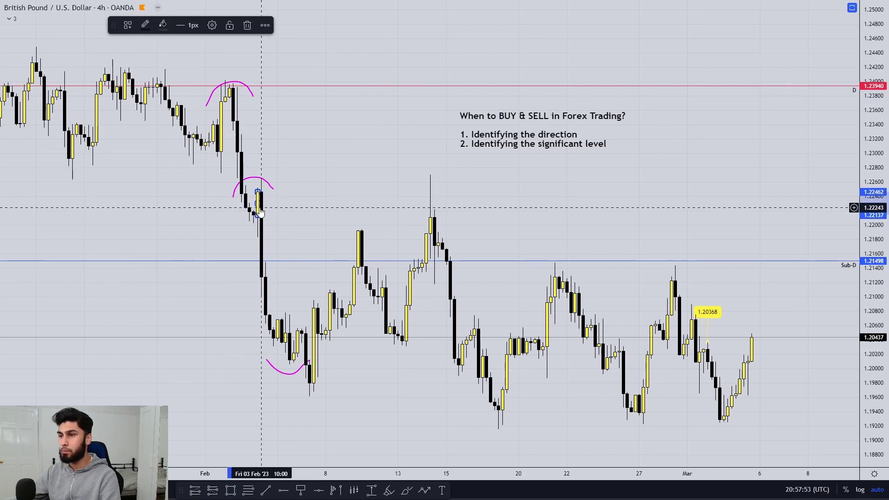
pyautogui.click(519, 215)
pyautogui.click(417, 184)
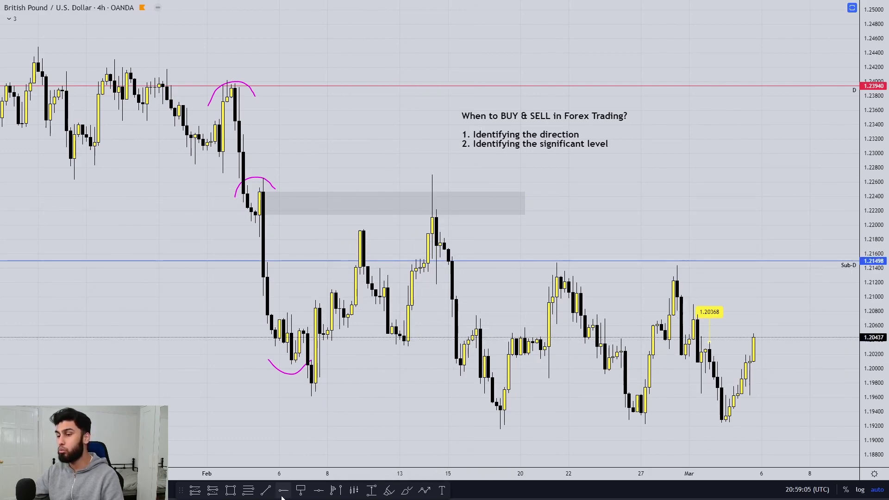
# - Draw a second grey zone rectangle across the early-February lows on GBP/USD
pyautogui.click(232, 491)
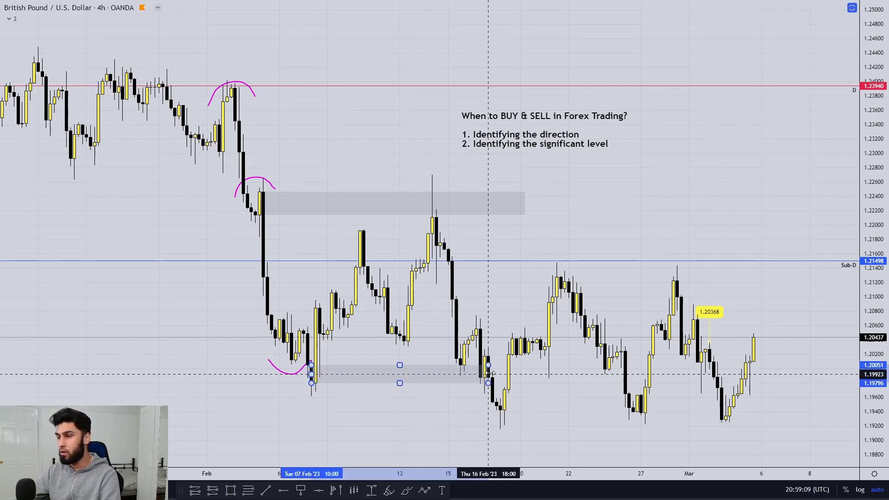
pyautogui.click(585, 382)
pyautogui.moveTo(583, 405); pyautogui.dragTo(572, 406)
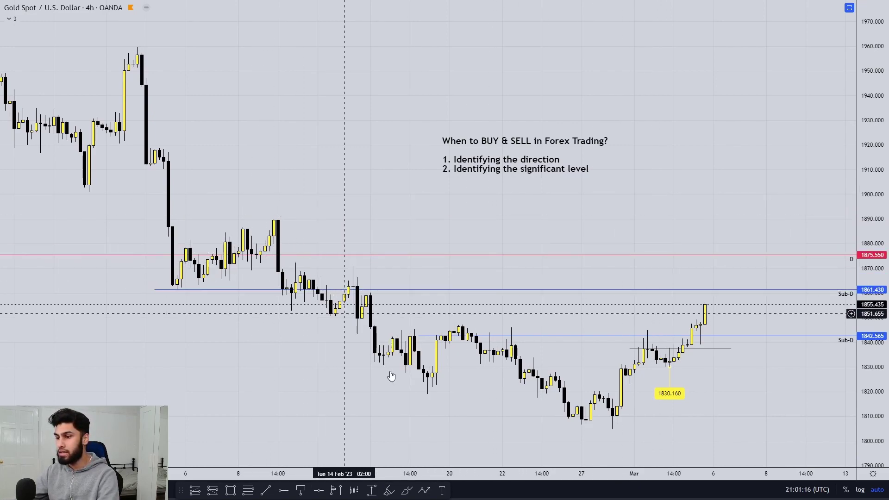
pyautogui.scroll(5, 532, 394)
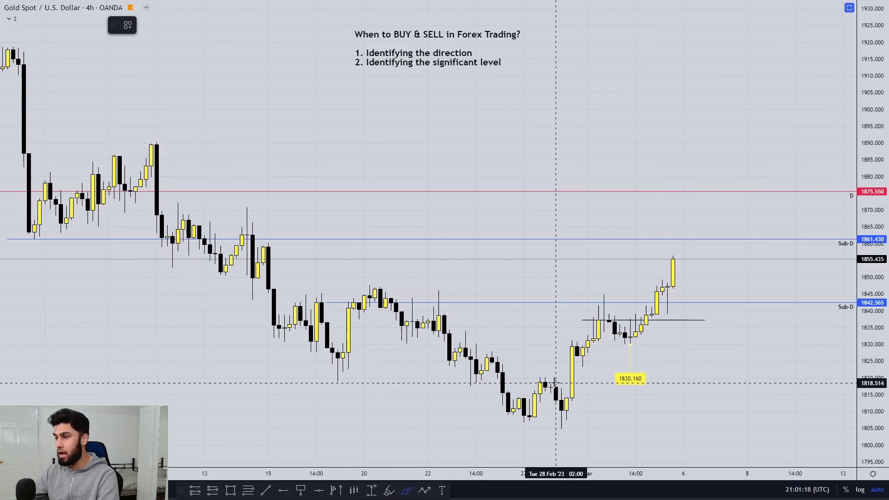
pyautogui.click(231, 491)
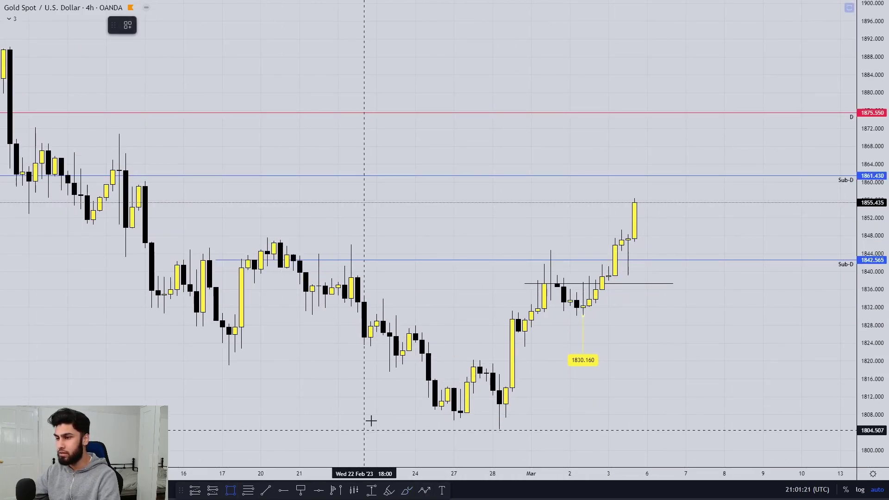
# - Draw a thin grey zone at about 1827 from 23 February into early March on the Gold 4h chart
pyautogui.click(415, 334)
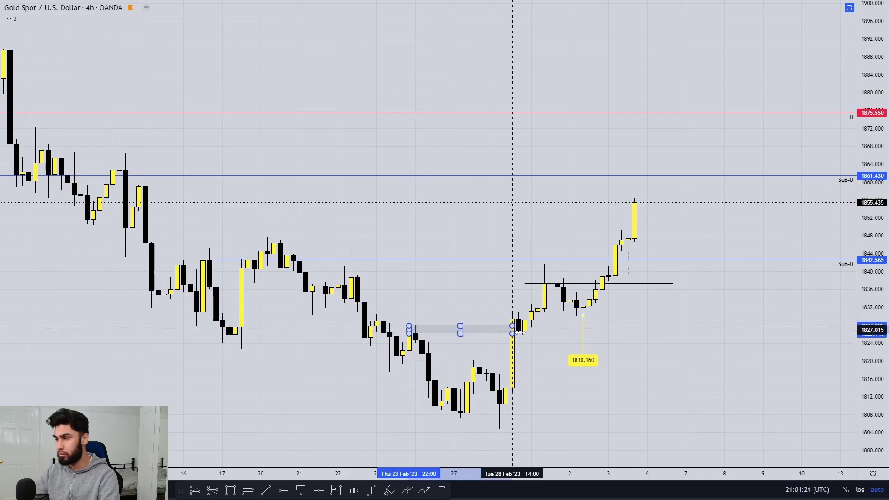
pyautogui.click(622, 327)
pyautogui.click(494, 399)
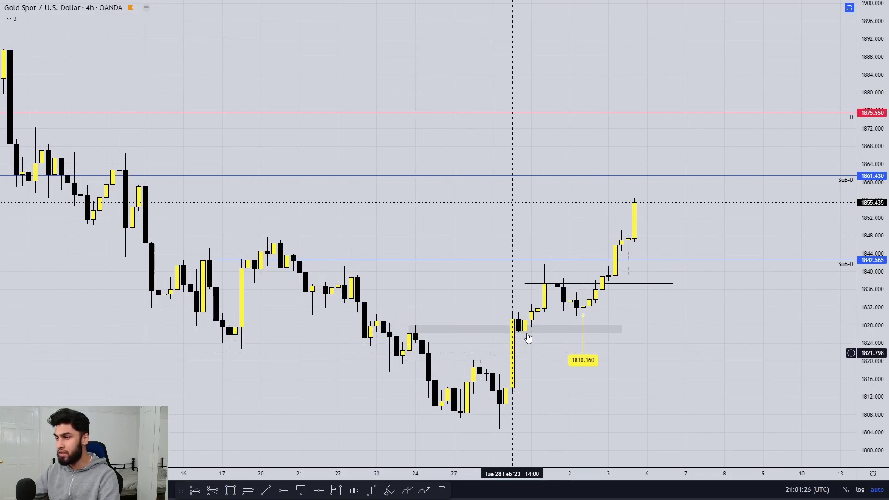
pyautogui.click(425, 490)
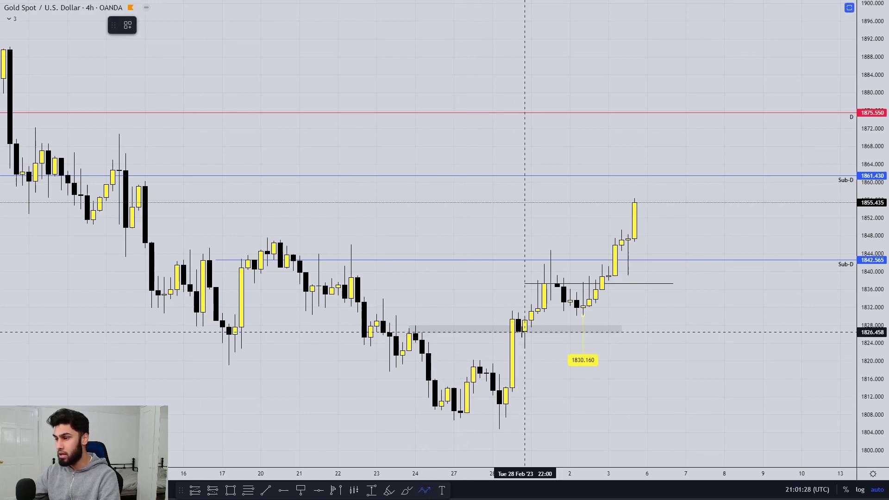
pyautogui.press('Escape')
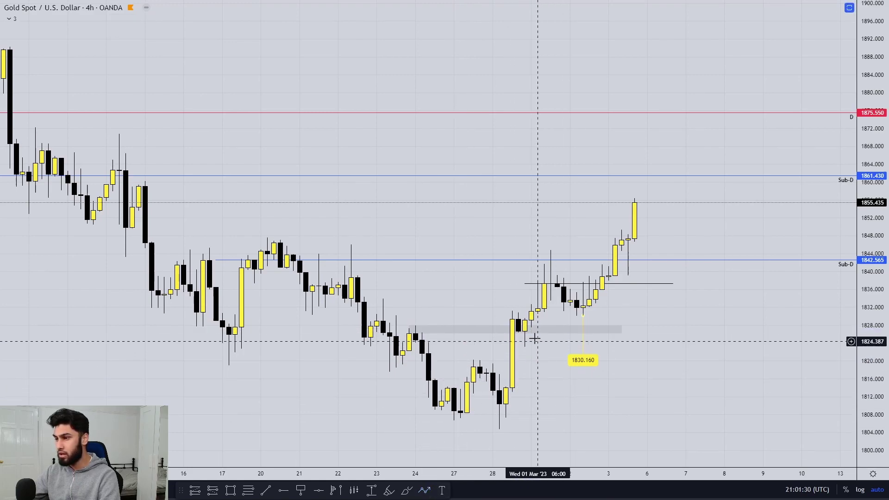
pyautogui.click(517, 332)
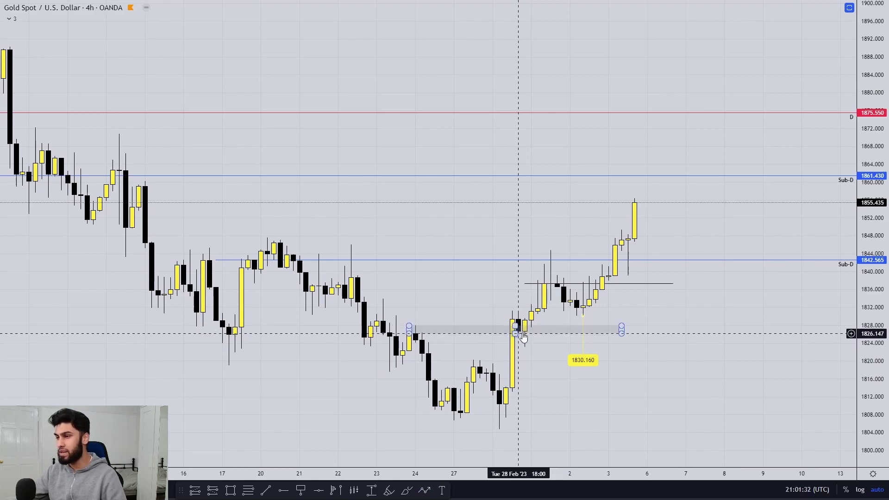
pyautogui.click(553, 399)
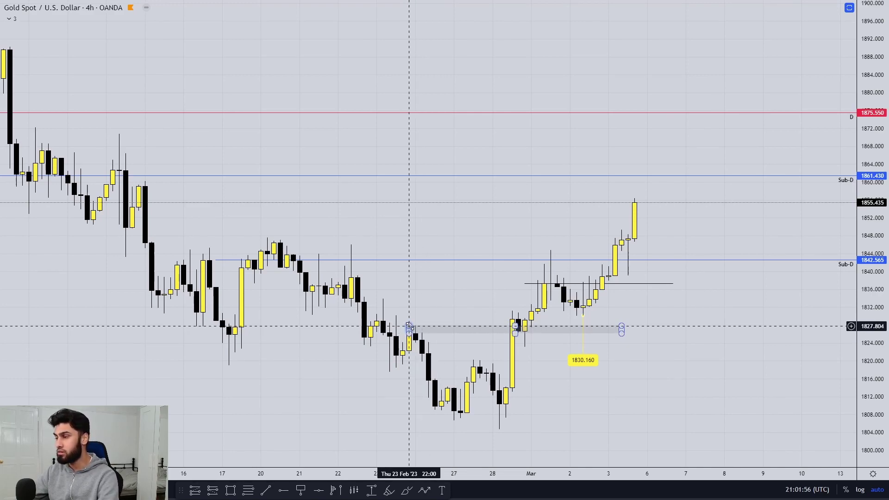
# - Brush a magenta stroke up from the 28 Feb low, then delete it
pyautogui.scroll(2, 471, 357)
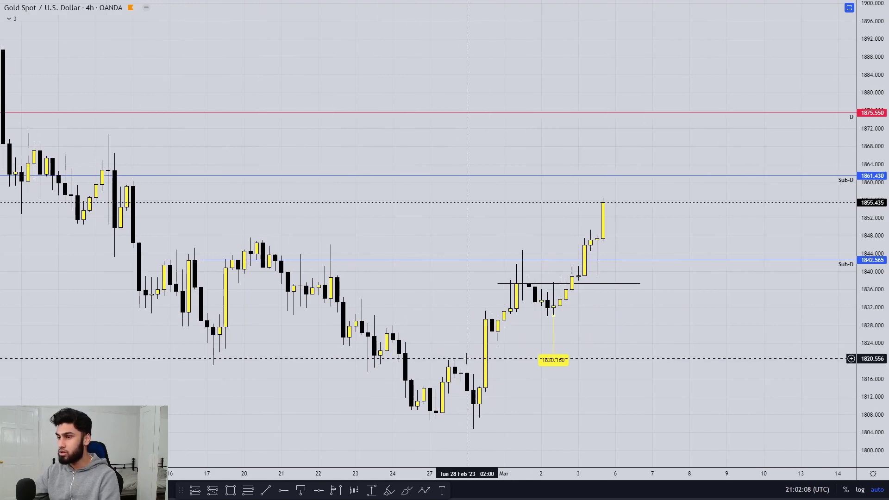
pyautogui.click(407, 491)
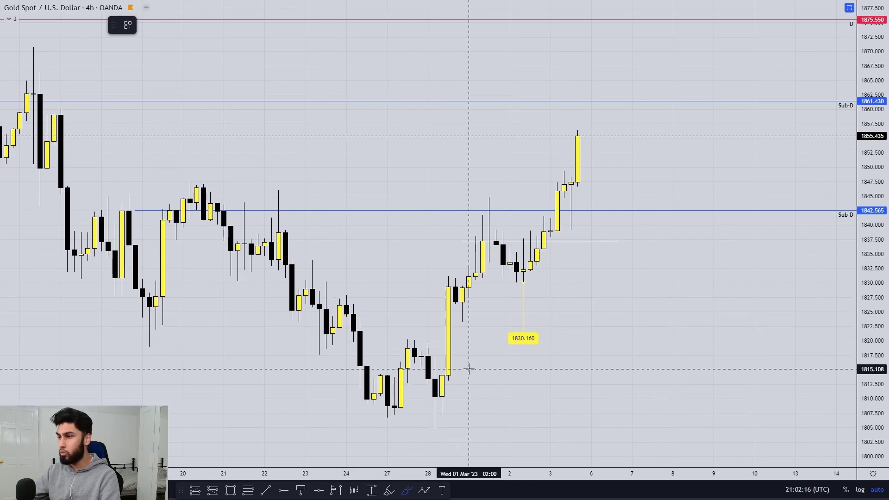
pyautogui.moveTo(435, 416); pyautogui.dragTo(489, 230)
pyautogui.press('Delete')
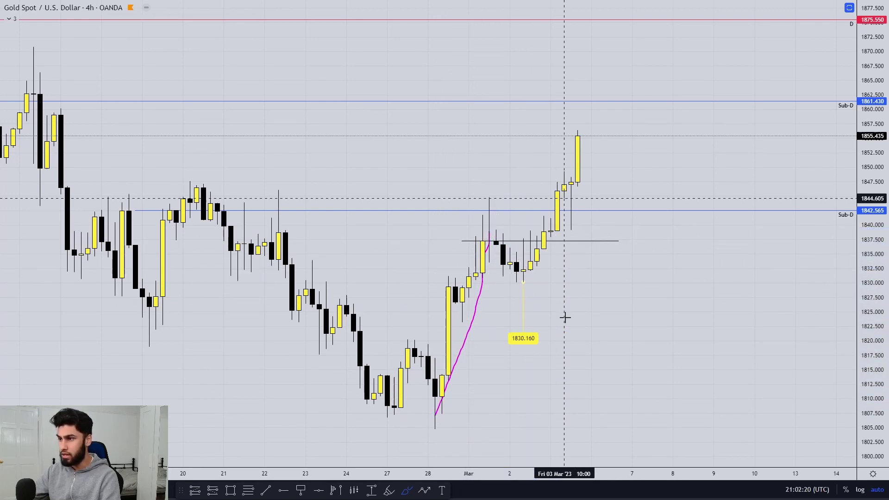
pyautogui.hscroll(-2, 506, 319)
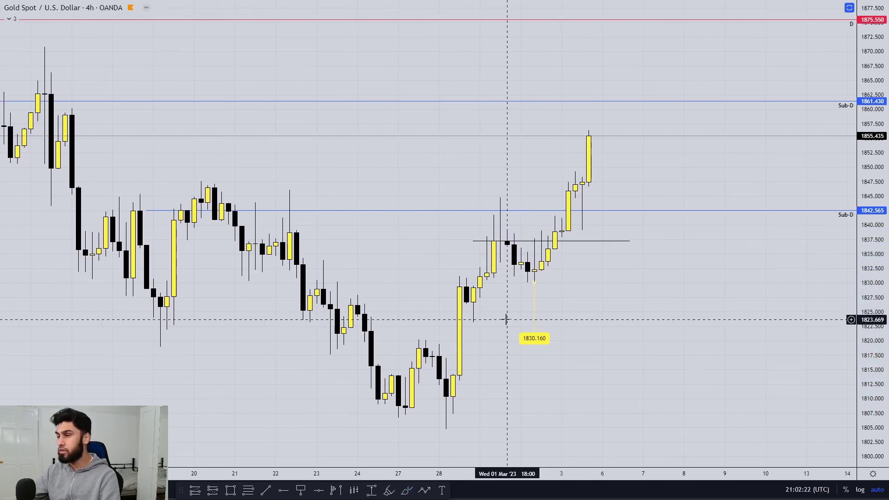
# - Switch the Gold chart to the 30-minute interval and pan back to earlier bars
pyautogui.write('3')
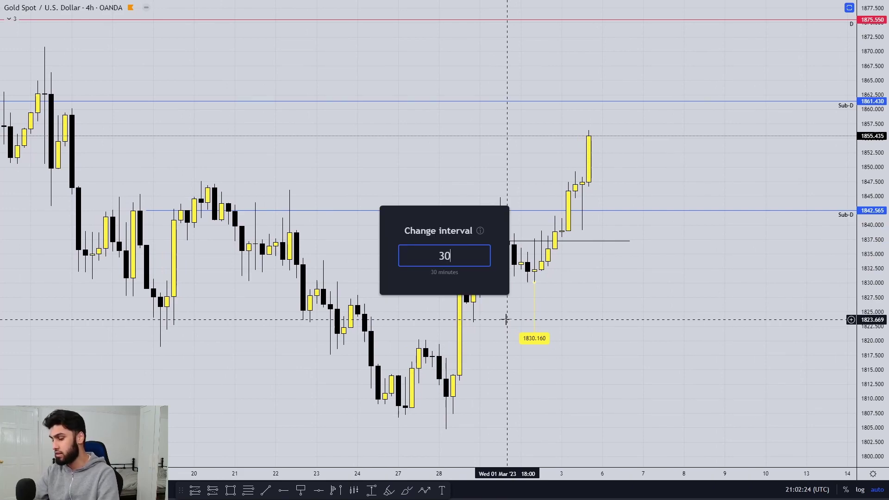
pyautogui.write('0')
pyautogui.press('Return')
pyautogui.scroll(-3, 506, 320)
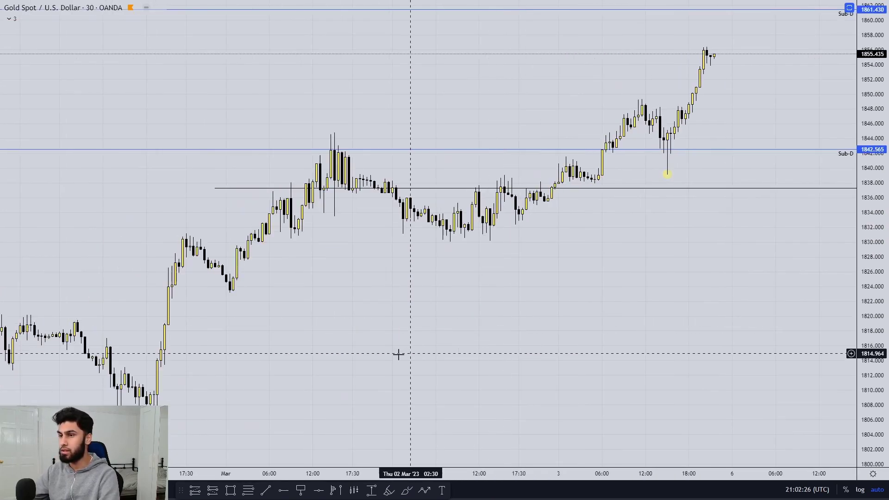
pyautogui.moveTo(398, 355); pyautogui.dragTo(621, 322)
pyautogui.scroll(1, 468, 327)
pyautogui.scroll(1, 643, 322)
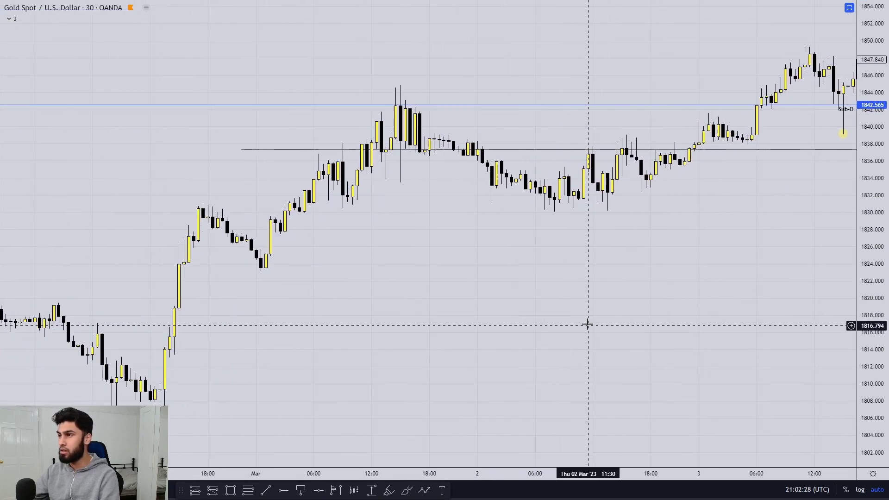
# - Brush a pink curve under the candles near 1831, then delete it
pyautogui.click(407, 490)
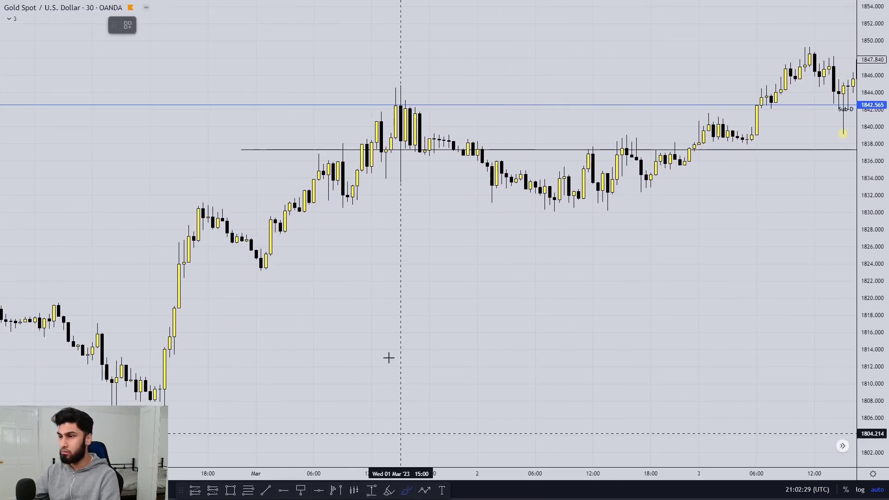
pyautogui.moveTo(333, 202); pyautogui.dragTo(373, 198)
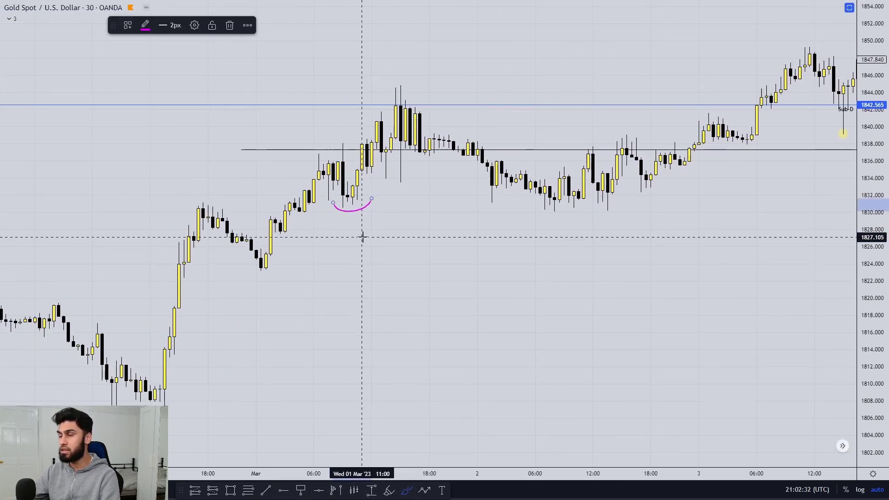
pyautogui.press('Delete')
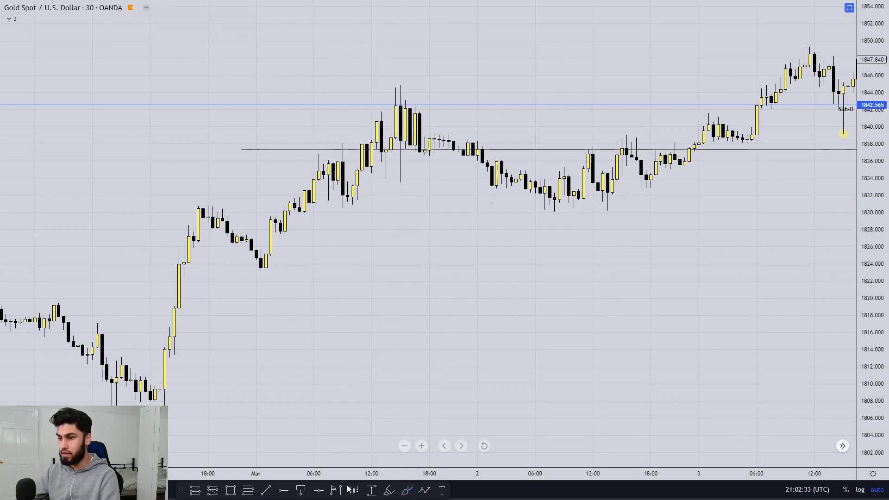
pyautogui.click(231, 490)
# - Draw a thin grey zone at about 1830.5–1832 stretching right into early 3 March
pyautogui.moveTo(342, 195)
pyautogui.mouseDown()
pyautogui.moveTo(343, 204)
pyautogui.moveTo(757, 202)
pyautogui.mouseUp()
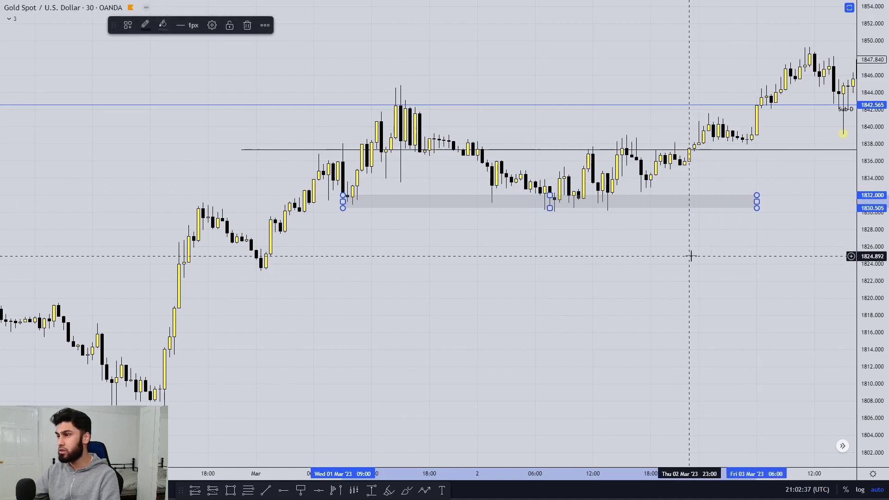
pyautogui.moveTo(691, 254); pyautogui.dragTo(603, 274)
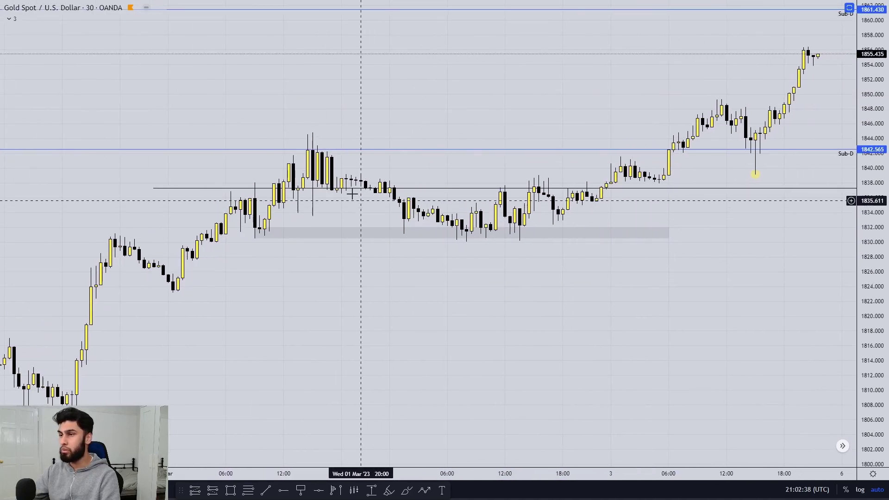
pyautogui.click(480, 235)
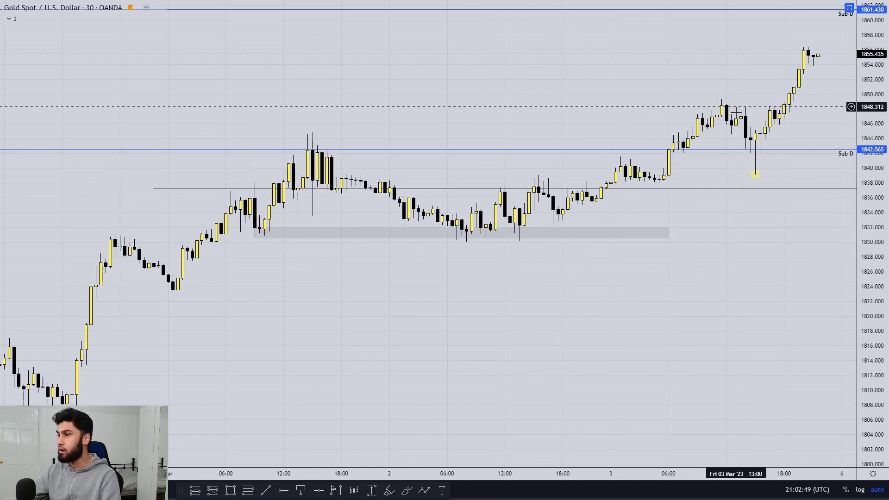
# - Brush a loop around the candles on the zone and an arrow up-right, then undo both
pyautogui.click(408, 490)
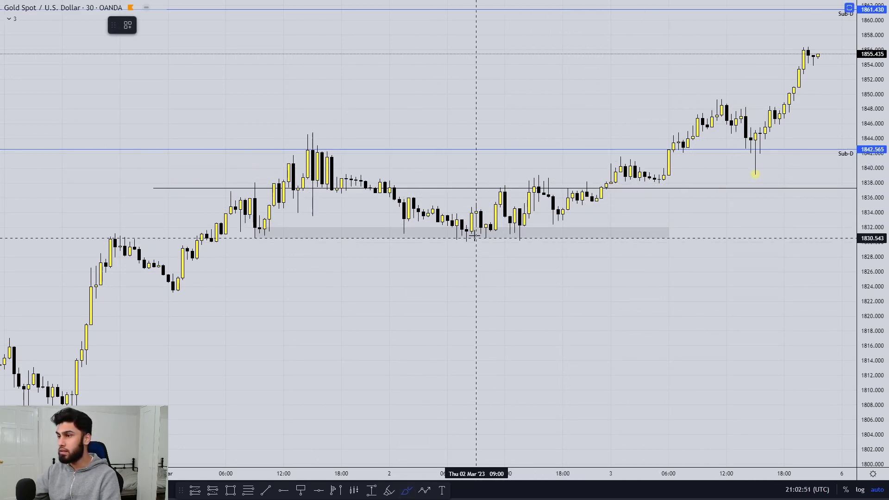
pyautogui.moveTo(474, 231)
pyautogui.mouseDown()
pyautogui.moveTo(463, 232)
pyautogui.moveTo(467, 243)
pyautogui.moveTo(524, 230)
pyautogui.mouseUp()
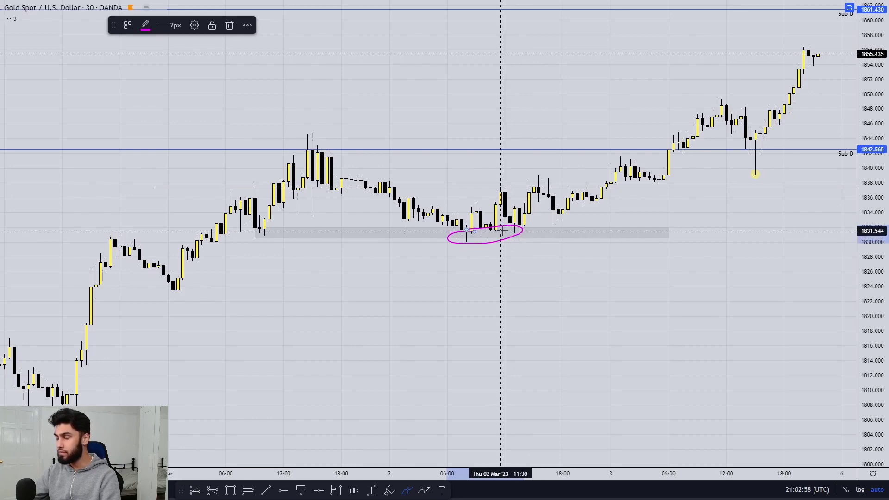
pyautogui.moveTo(505, 231)
pyautogui.mouseDown()
pyautogui.moveTo(663, 144)
pyautogui.moveTo(659, 149)
pyautogui.mouseUp()
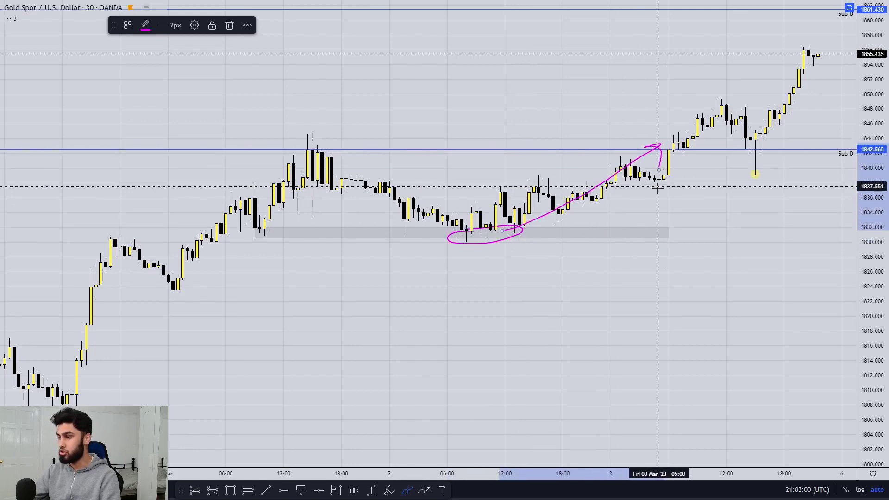
pyautogui.hotkey('ctrl', 'z')
pyautogui.hotkey('ctrl', 'z')
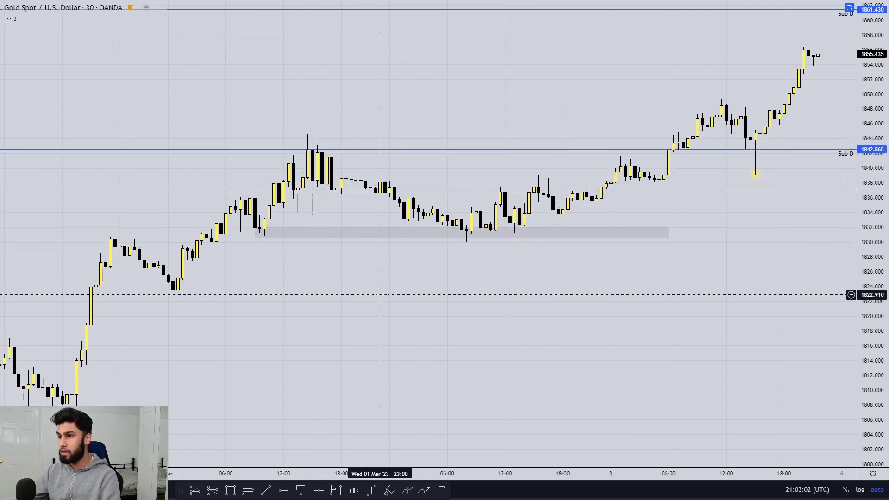
# - Switch the Gold chart to the 4-hour interval and move the 'When to BUY & SELL' note lower and left
pyautogui.write('4H')
pyautogui.press('Return')
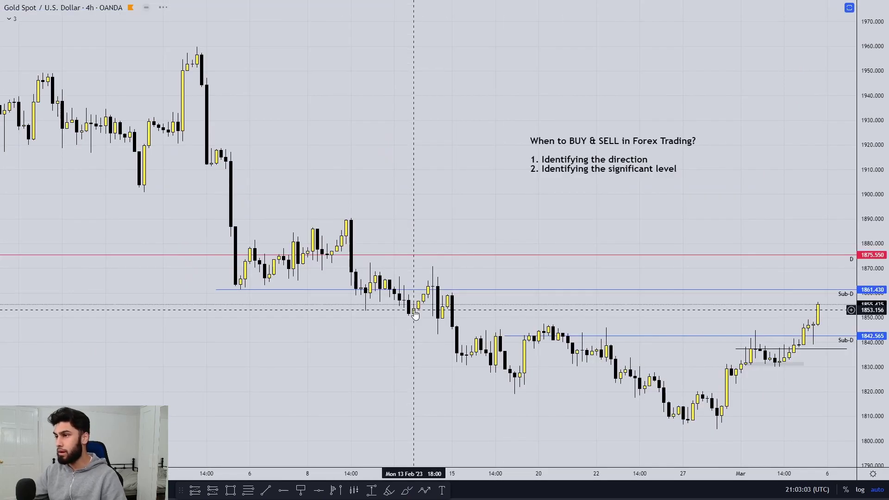
pyautogui.rightClick(642, 191)
pyautogui.click(712, 166)
pyautogui.click(734, 215)
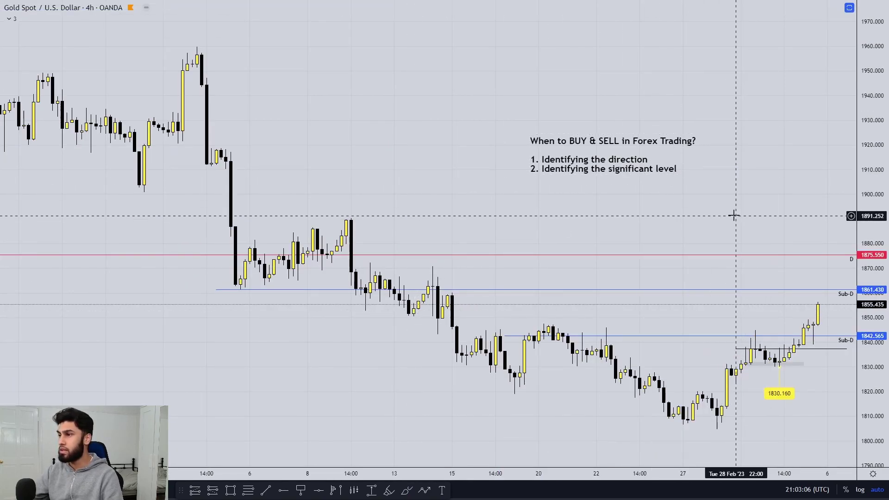
pyautogui.moveTo(734, 214); pyautogui.dragTo(606, 176)
pyautogui.click(662, 209)
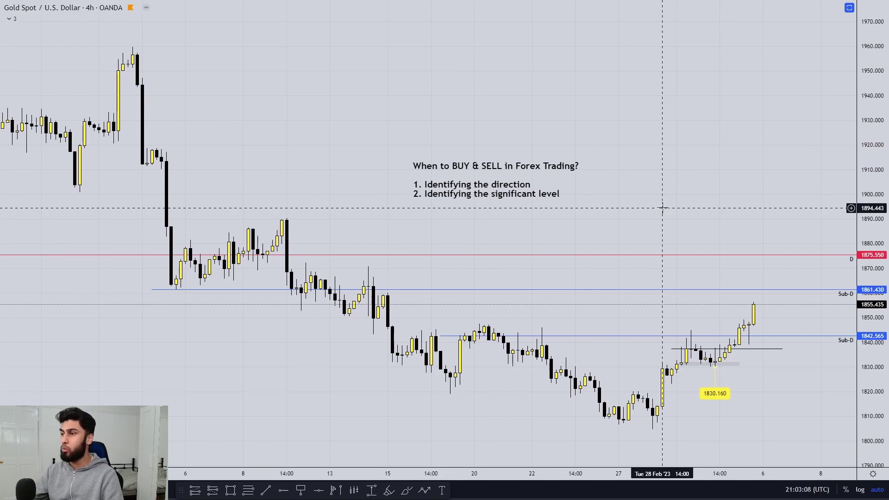
# - Open the note's text editor and close it without changes
pyautogui.doubleClick(414, 168)
pyautogui.click(469, 215)
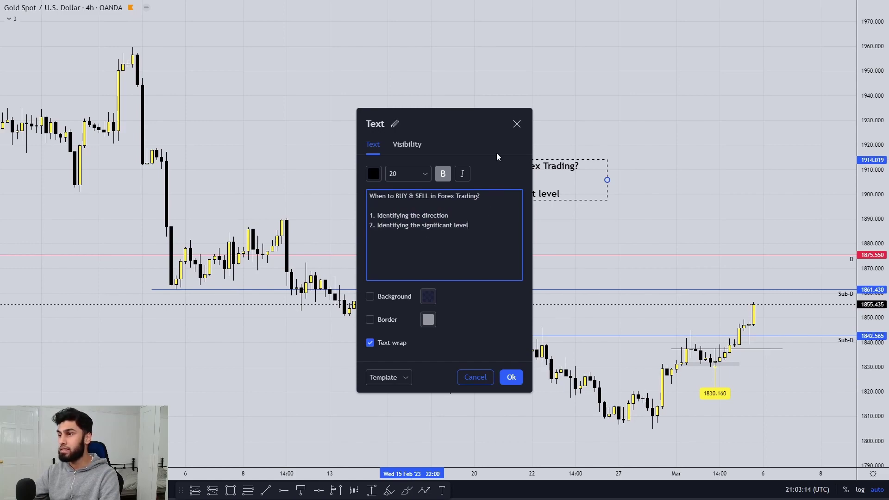
pyautogui.click(517, 125)
pyautogui.click(556, 148)
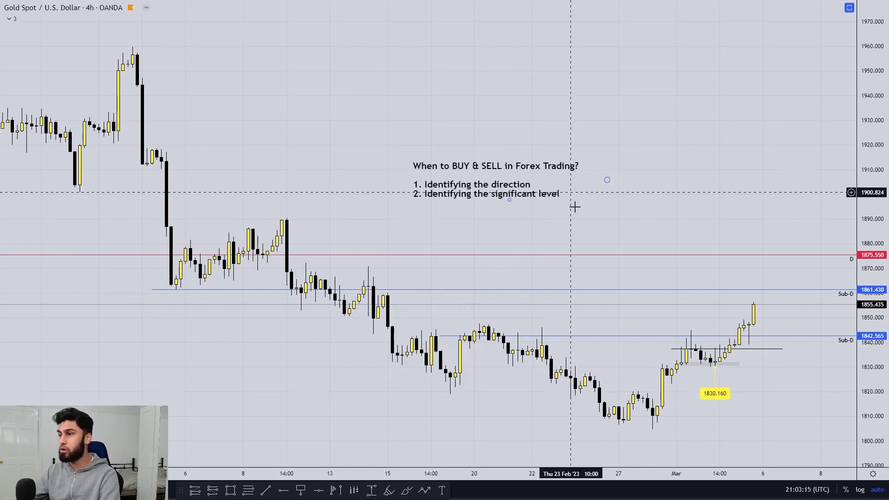